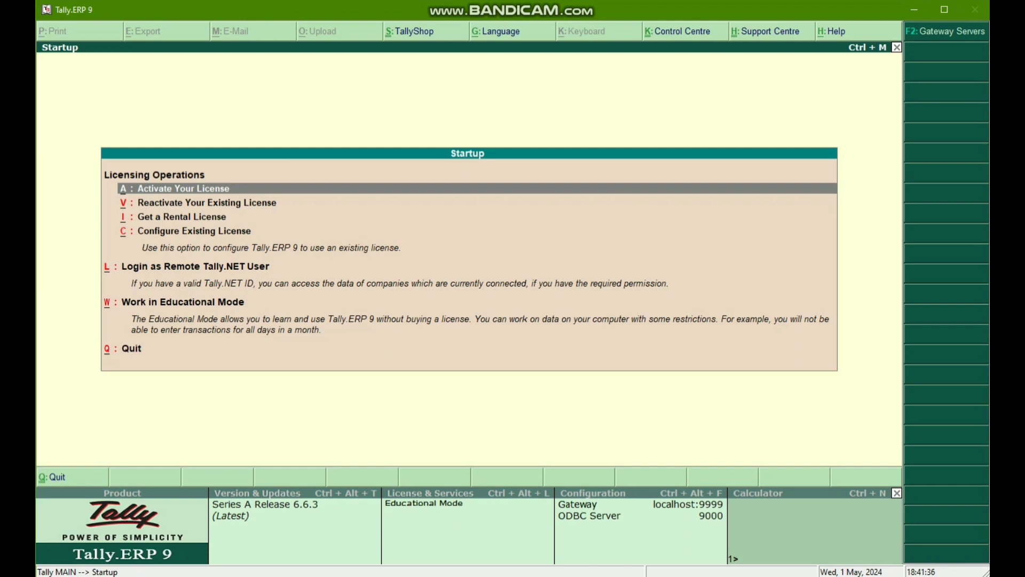
- Start working in Educational Mode and shut the loaded company Ccy
key(w)
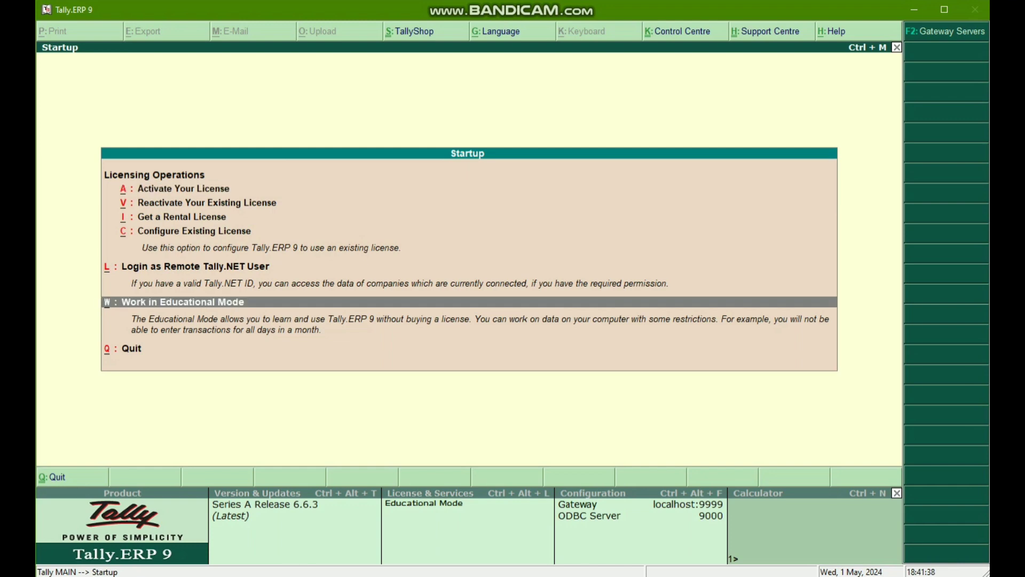
key(Return)
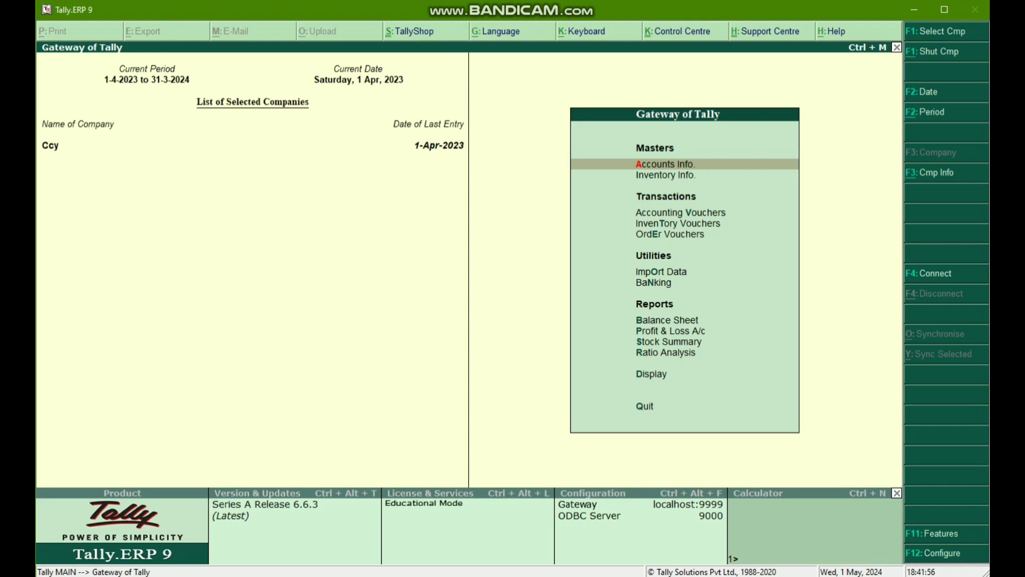
key(alt+F1)
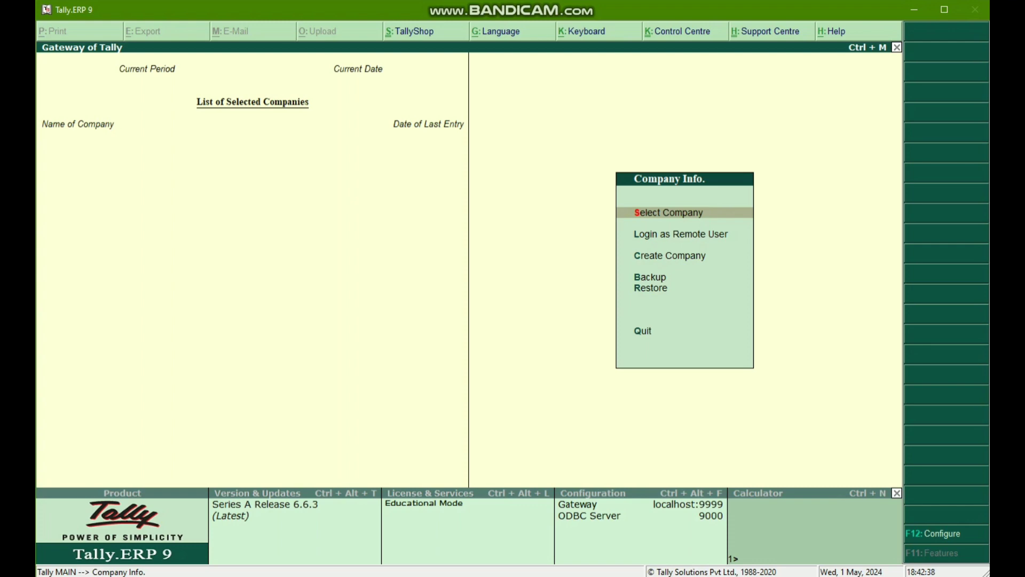
key(Return)
key(Return)
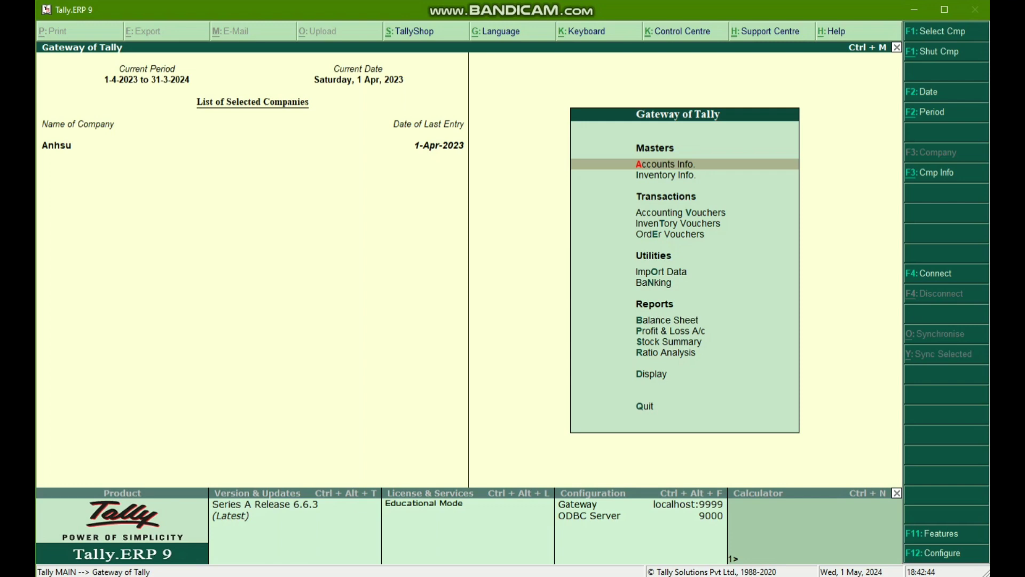
key(alt+F1)
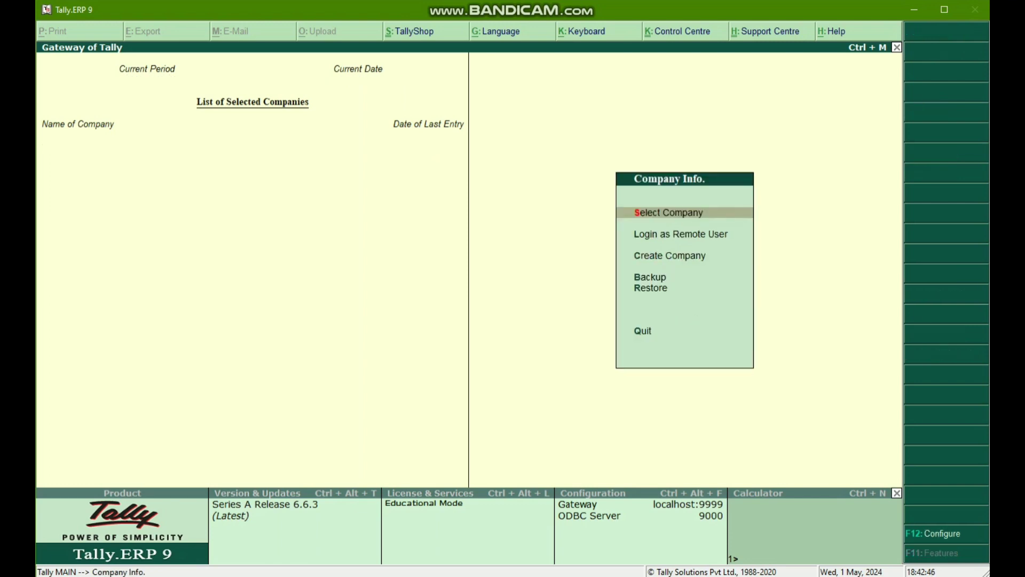
key(Return)
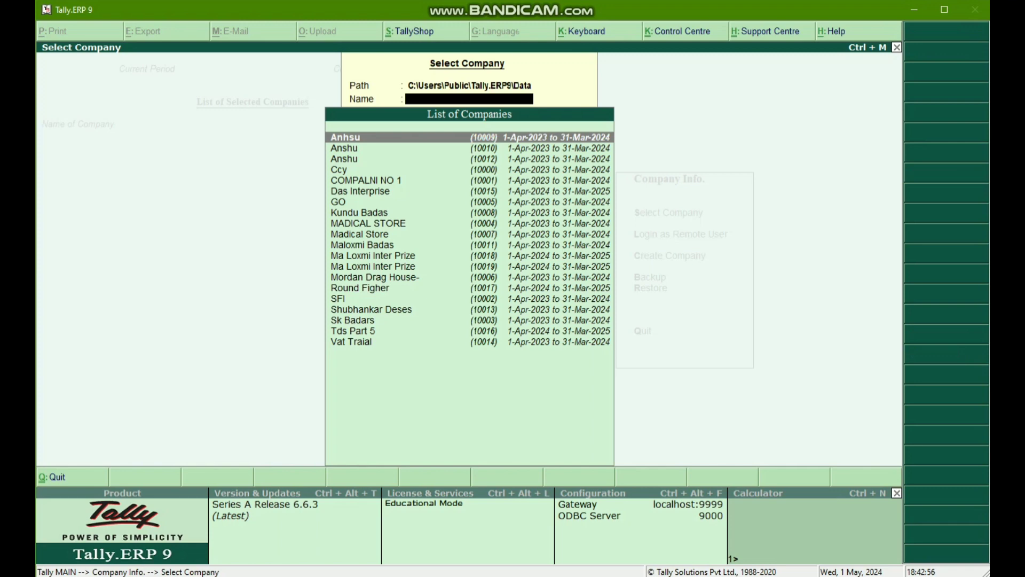
click(384, 255)
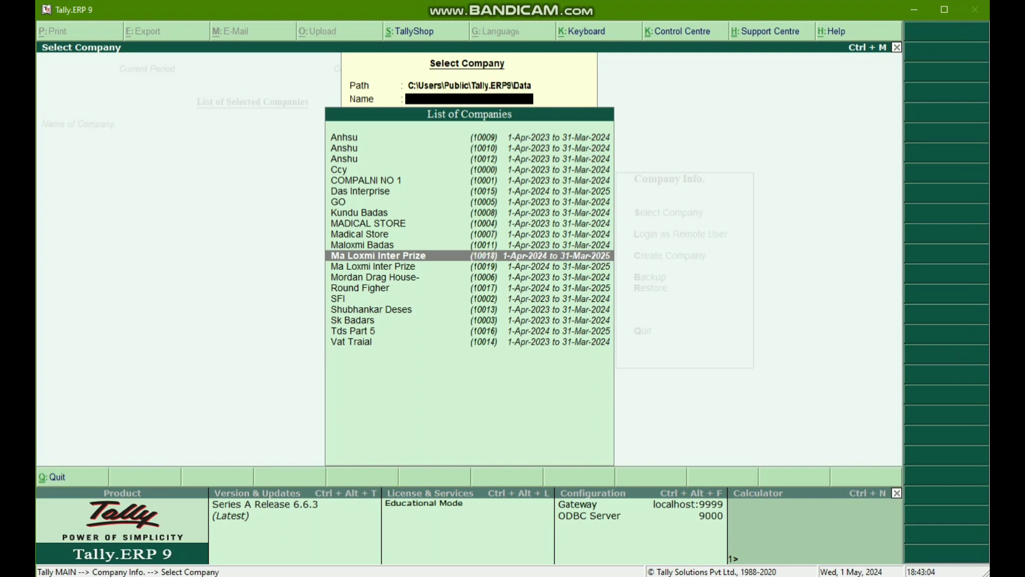
key(Escape)
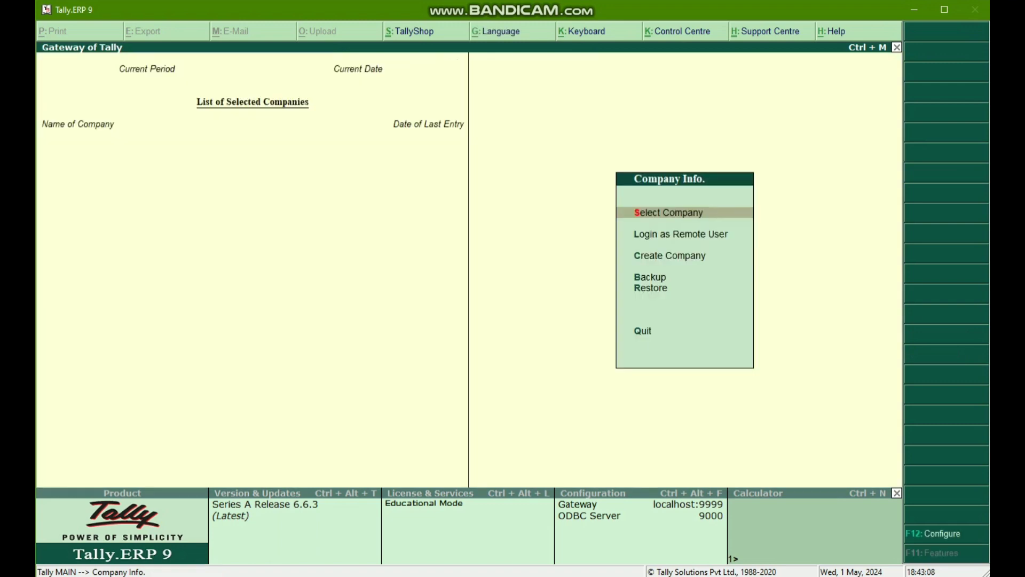
- Begin creating a new company named Ma Loxmi Inter Prize and keep the same mailing name
key(Down)
key(Down)
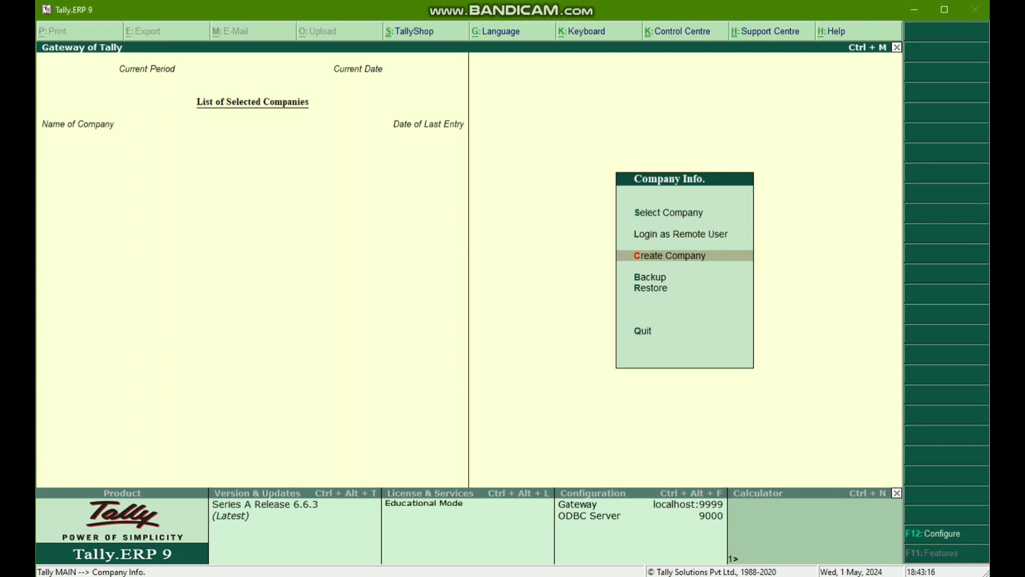
key(Return)
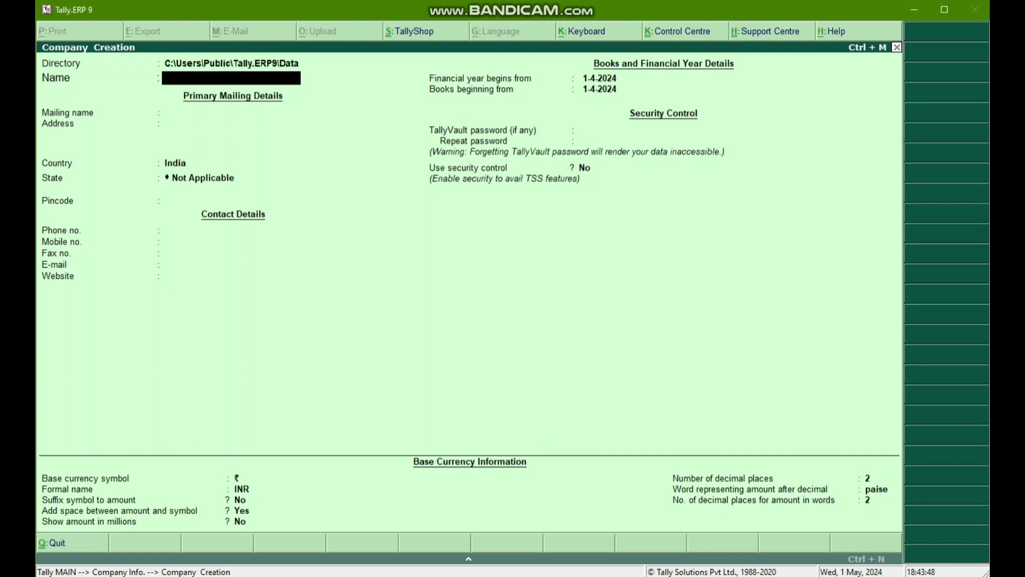
text(Ma Loxmi Inter Prize)
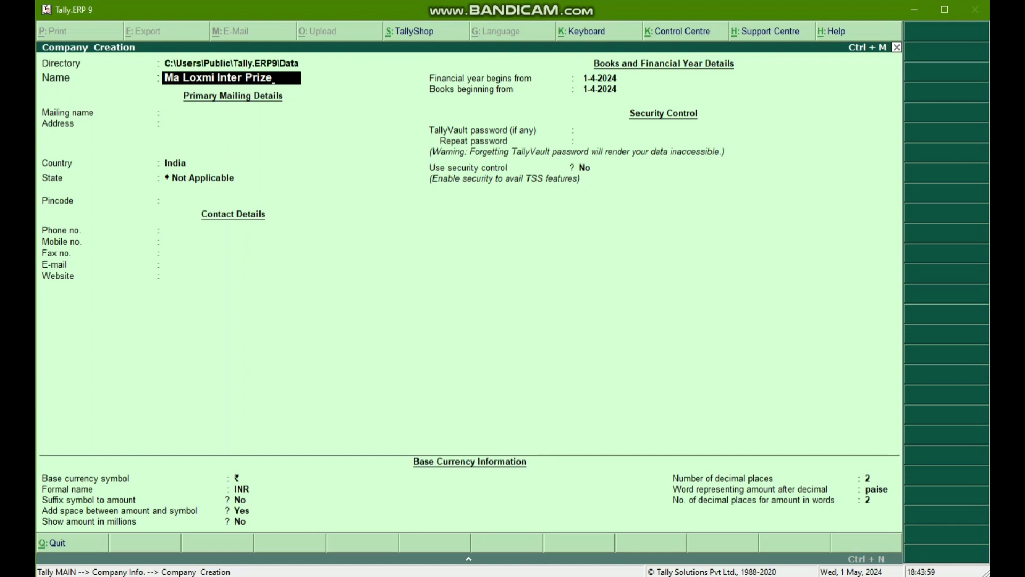
key(Return)
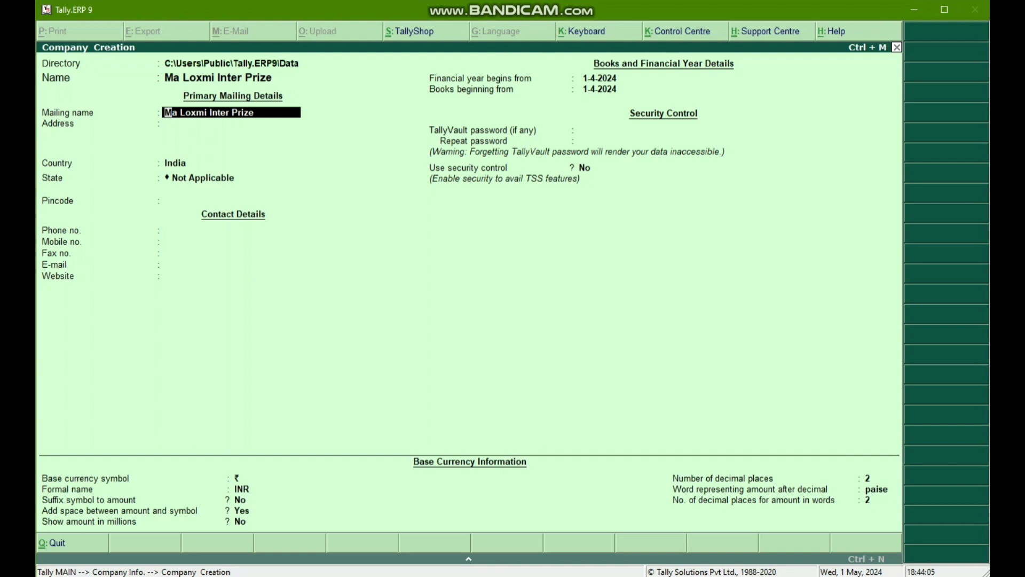
key(Return)
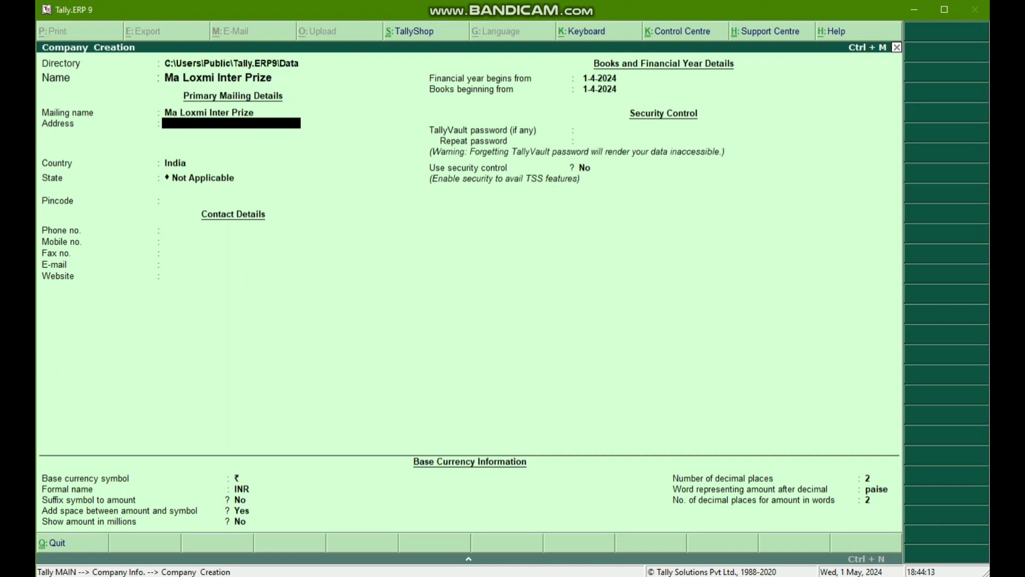
- Enter the village line and the post office and police station line of the company's address
key(Return)
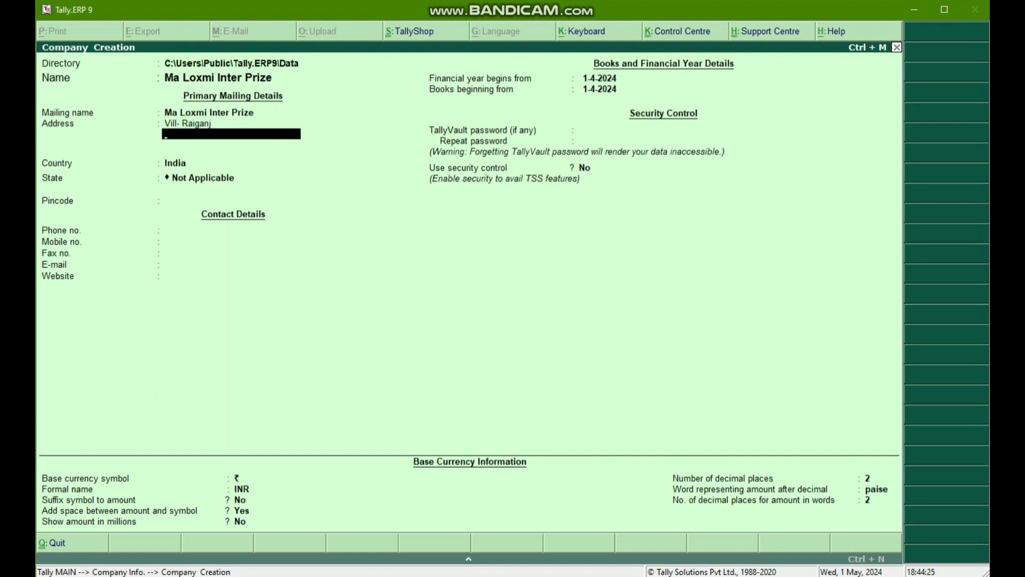
key(Return)
- Add the district and postal code lines to complete the company's address
text(Dist-)
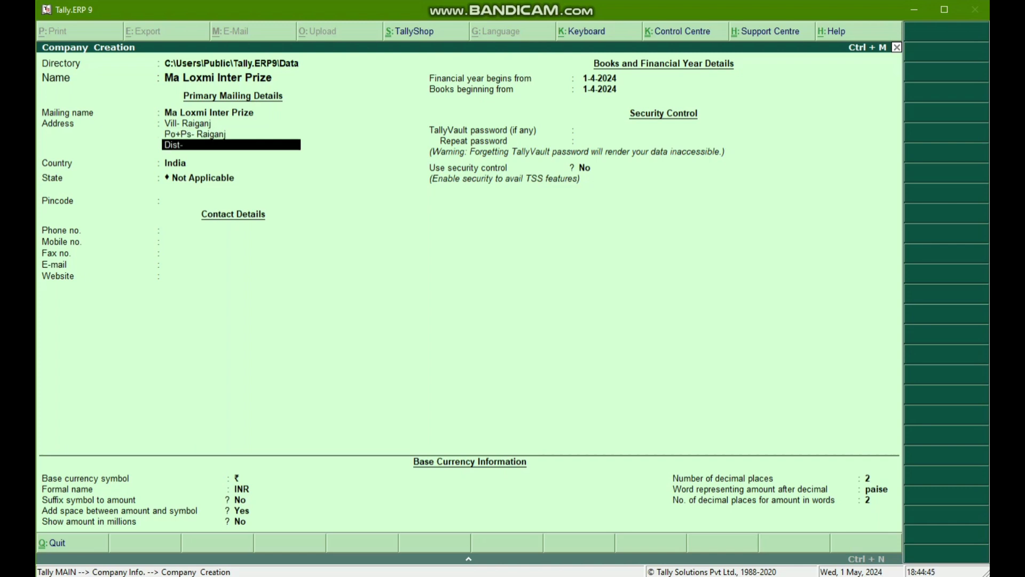
text( Uttar dinajpur)
key(Return)
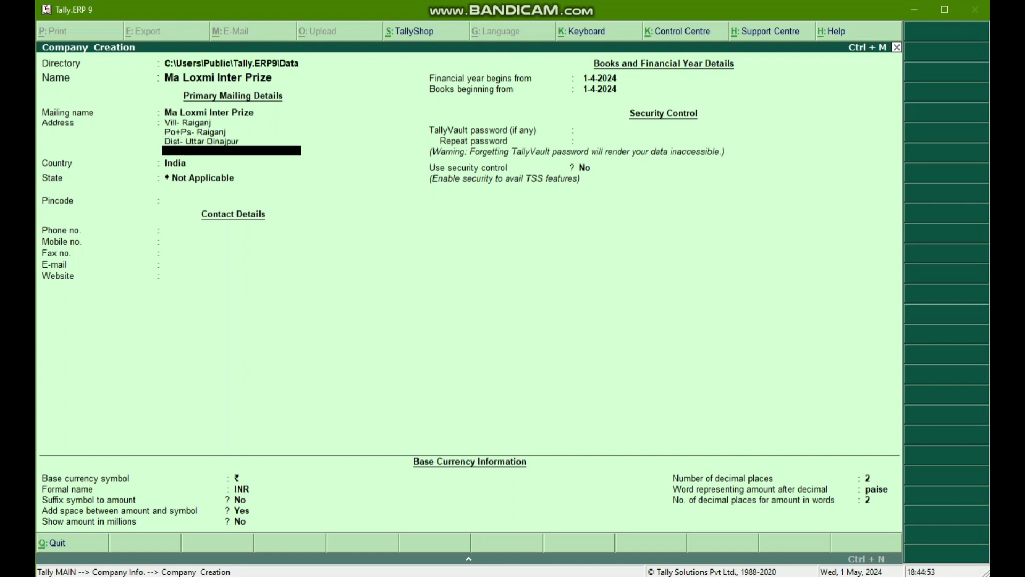
text(Pin No- 733129)
key(Return)
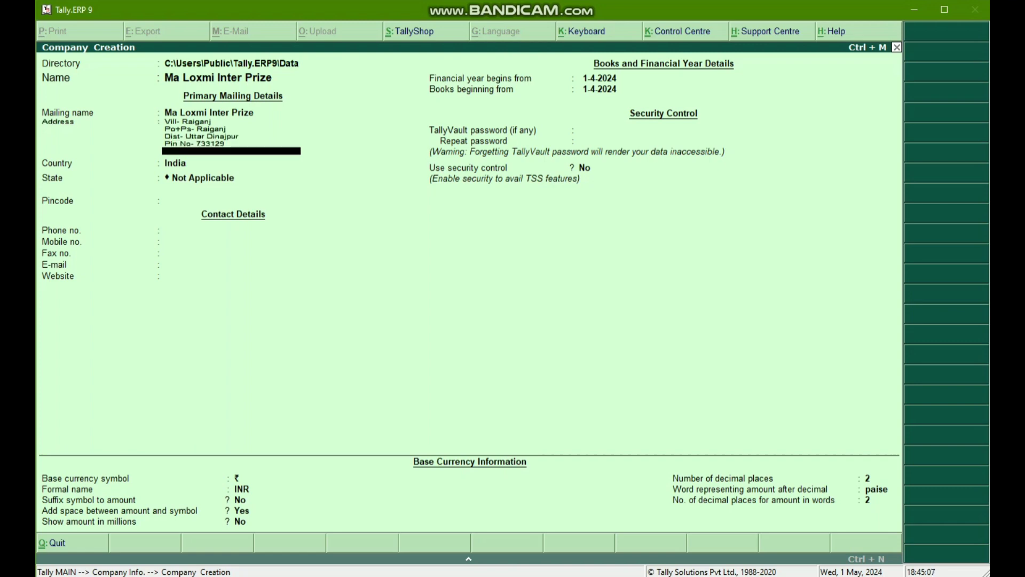
key(Return)
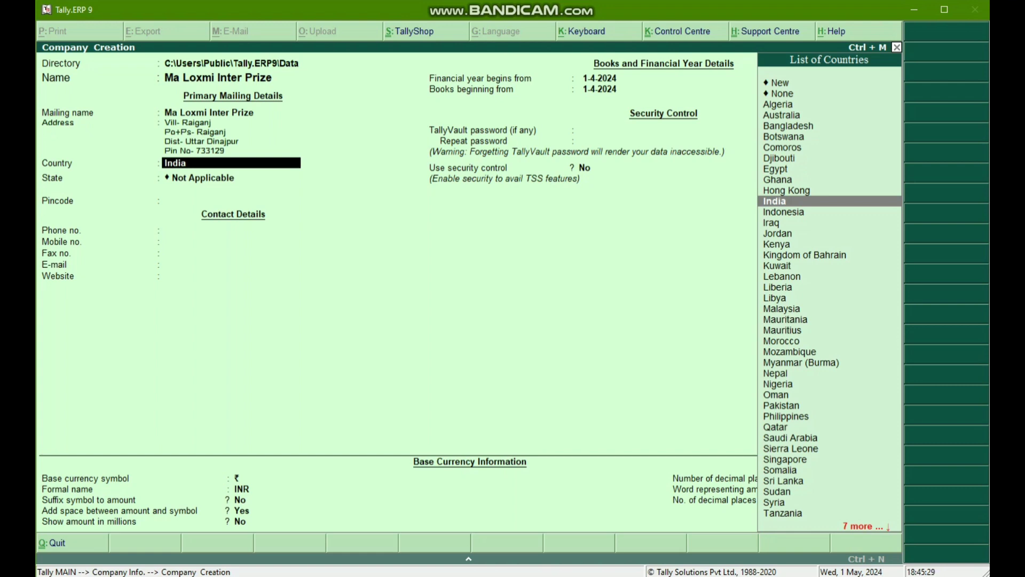
- Keep India as the country, set the state to West Bengal and fill in the company's postal pincode
key(Return)
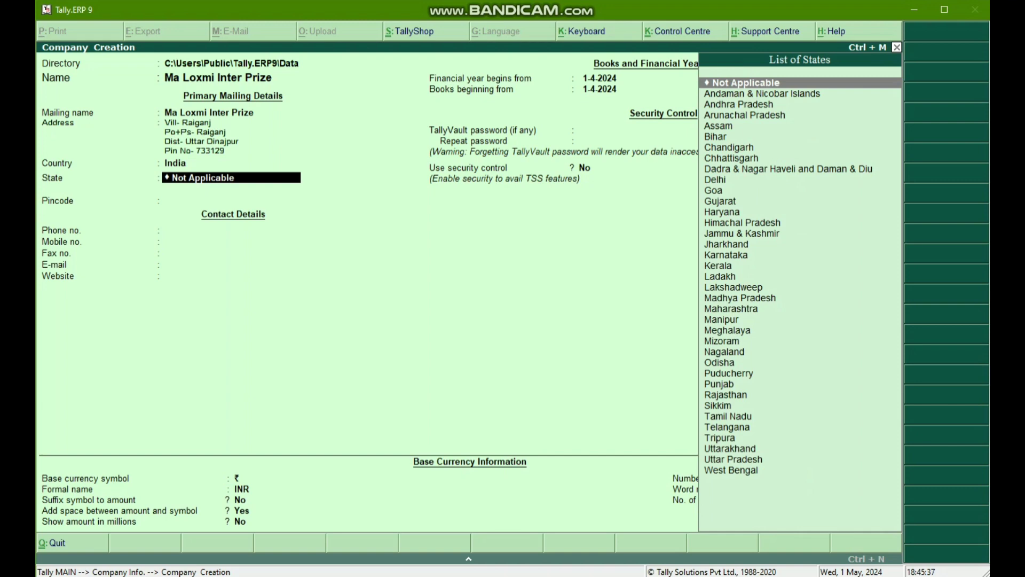
text(Wes)
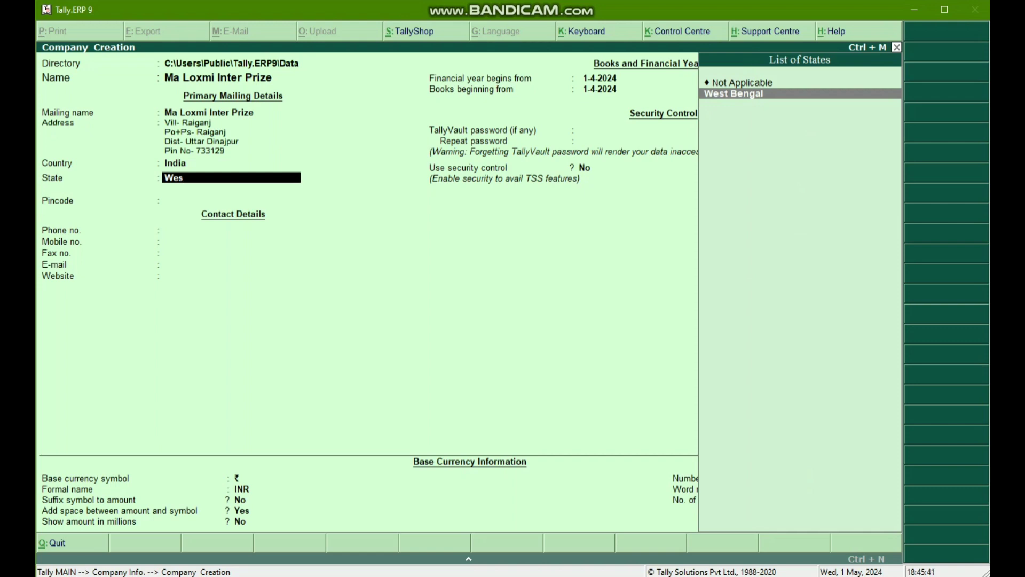
key(Return)
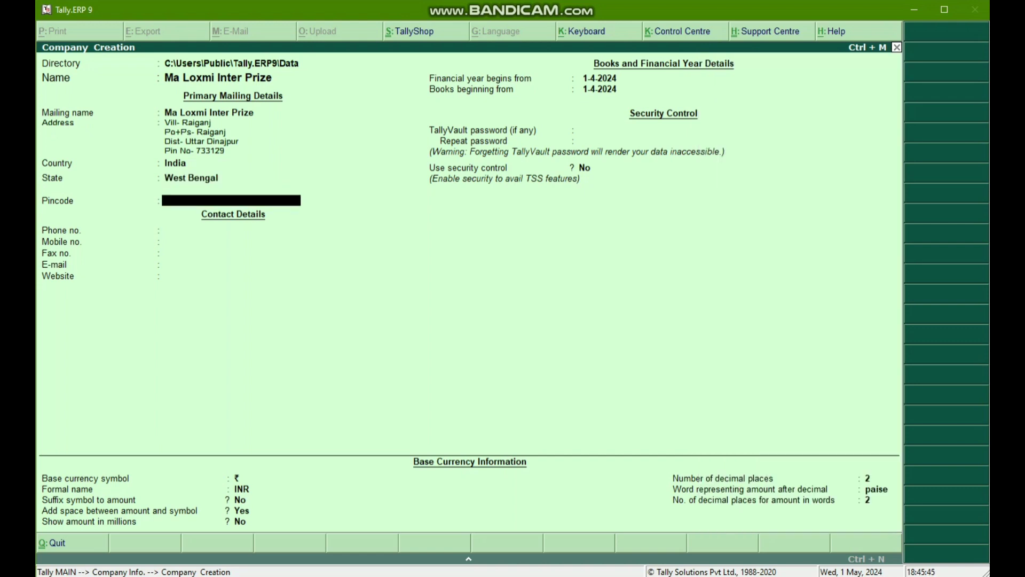
text(733129)
key(Return)
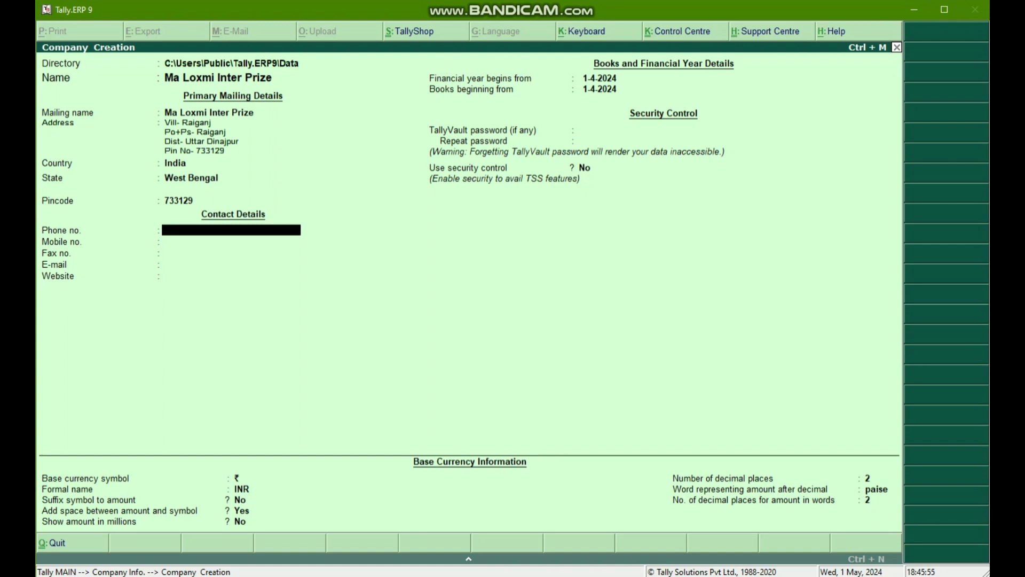
- Enter the company's landline phone number in the contact details
key(Return)
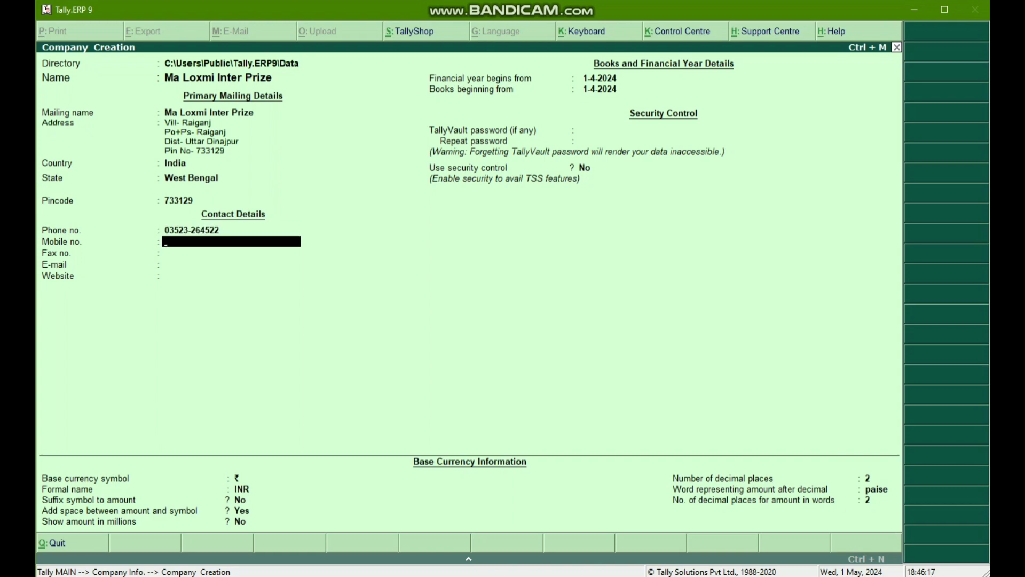
- Enter the company's mobile number and leave the fax number blank
key(Return)
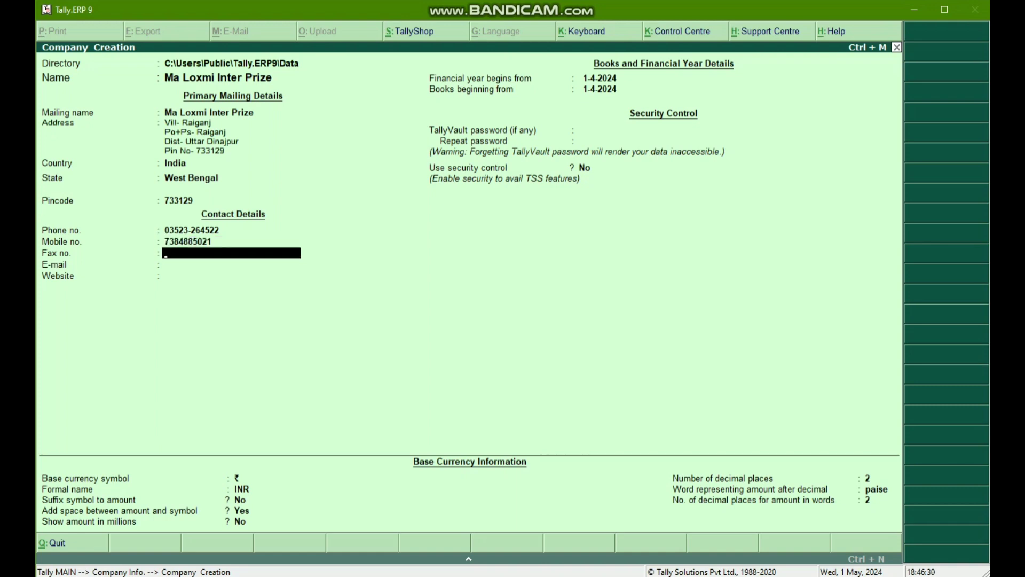
key(Return)
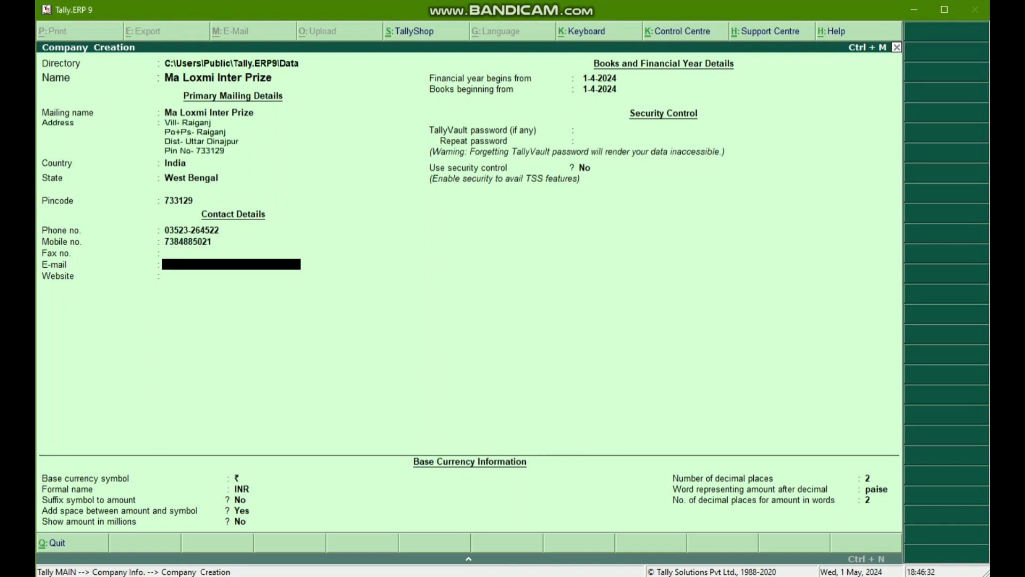
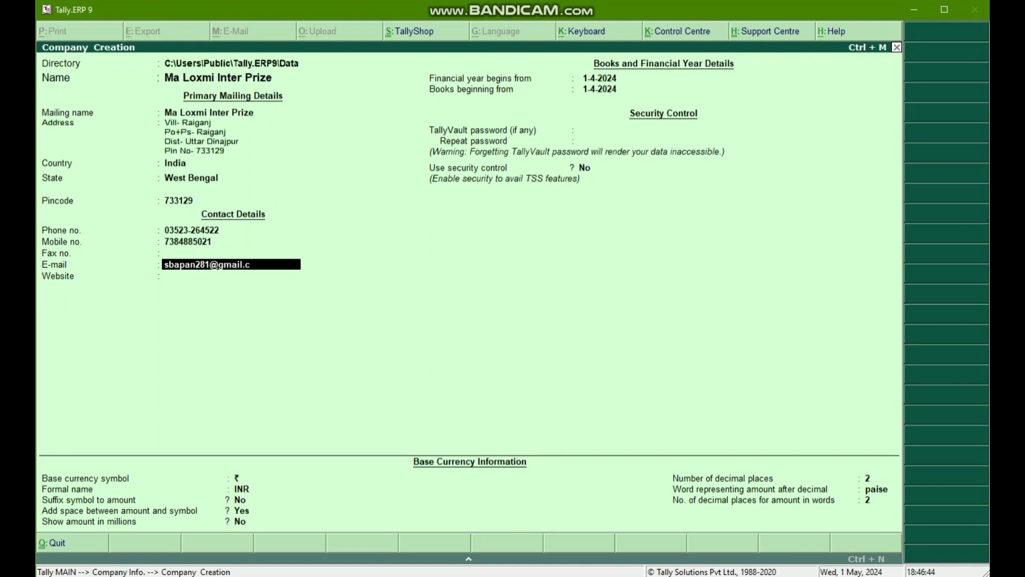
- Fill in the company's e-mail address and leave the website blank
key(Return)
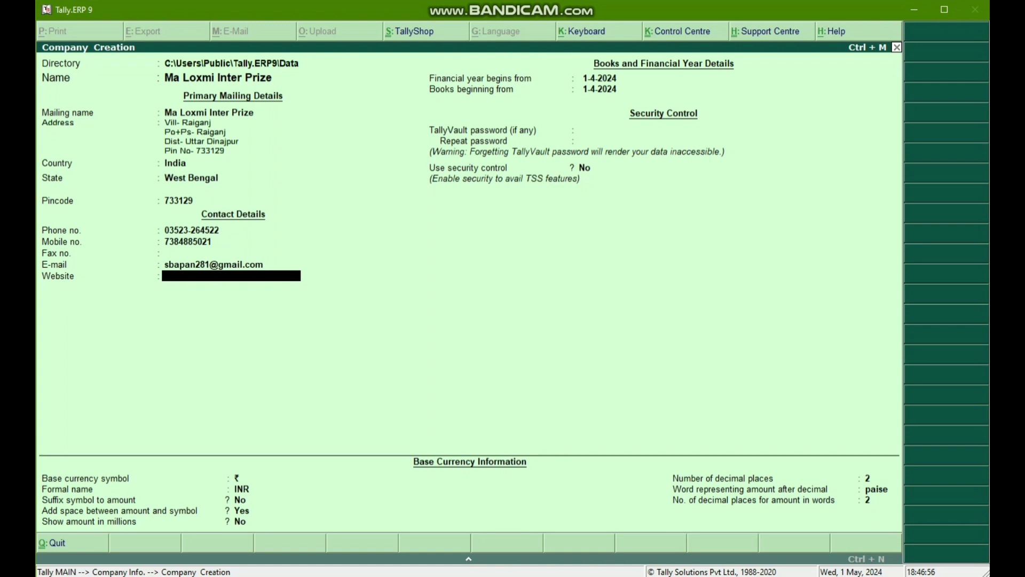
key(Return)
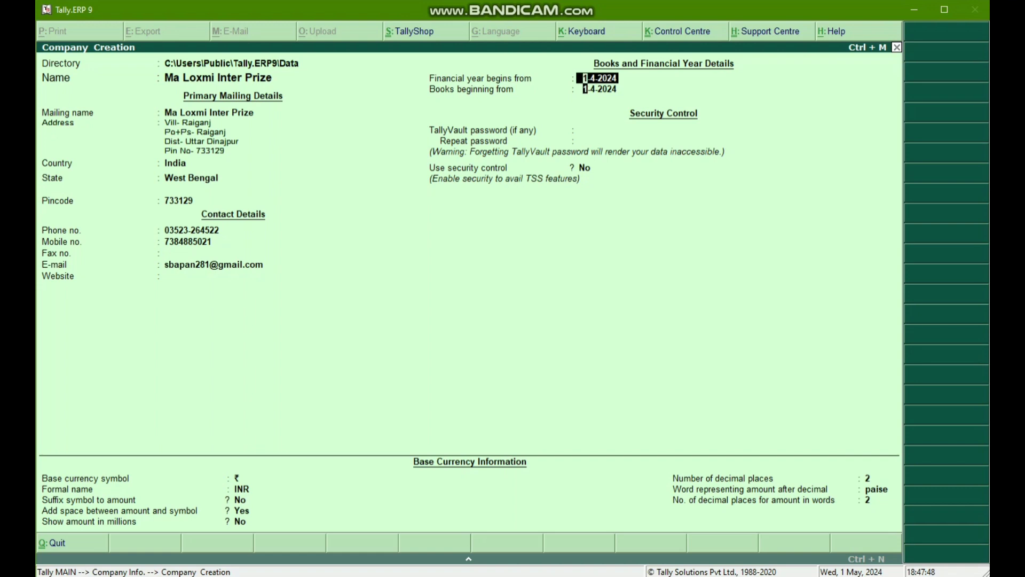
- Keep 1-4-2024 for the financial year and books beginning, with no TallyVault password and security control set to No
key(Return)
key(Return)
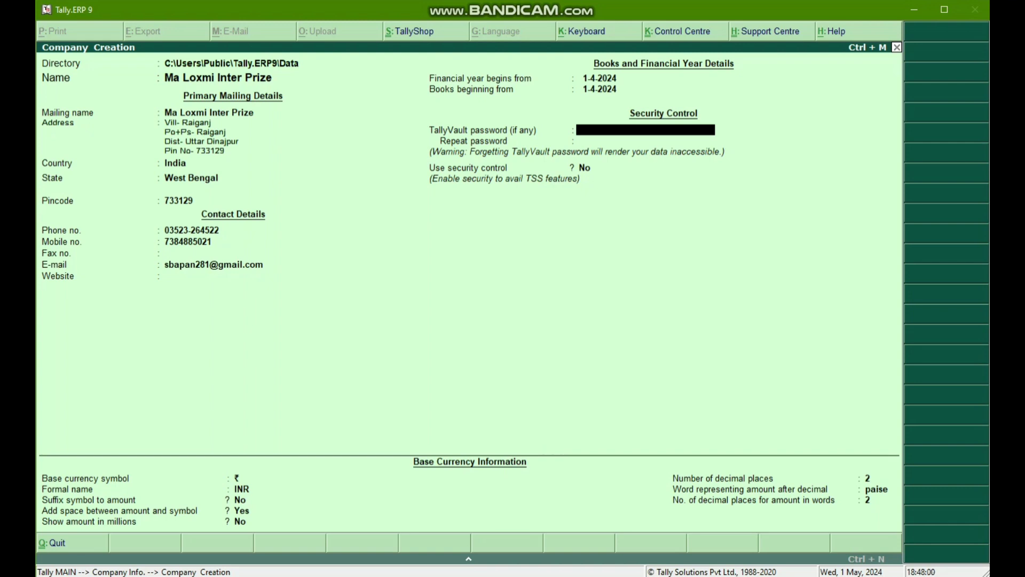
key(Return)
key(Return)
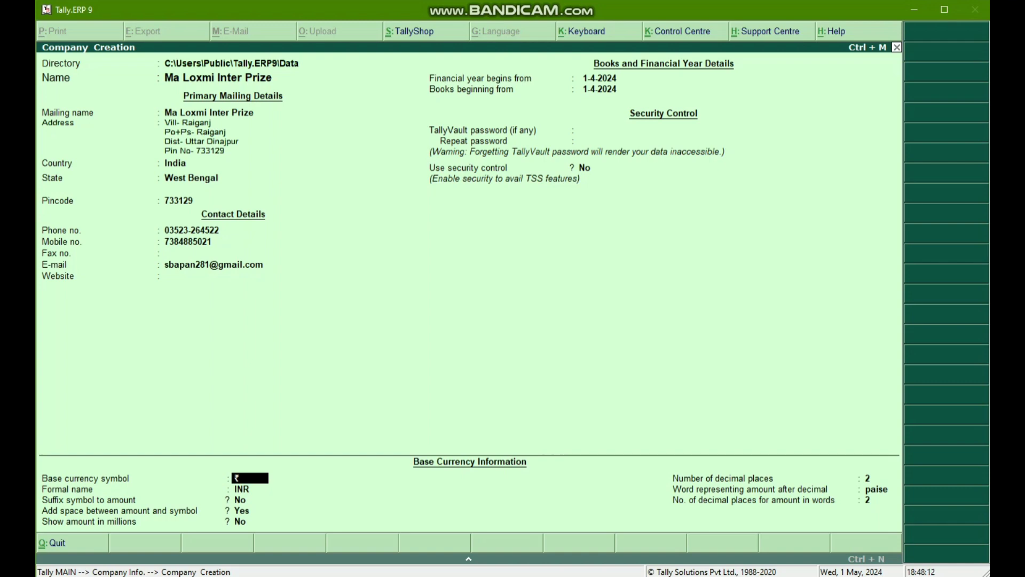
- Set the base currency symbol to Rs, keeping INR as formal name and the default symbol and millions options
text(Rs)
key(Return)
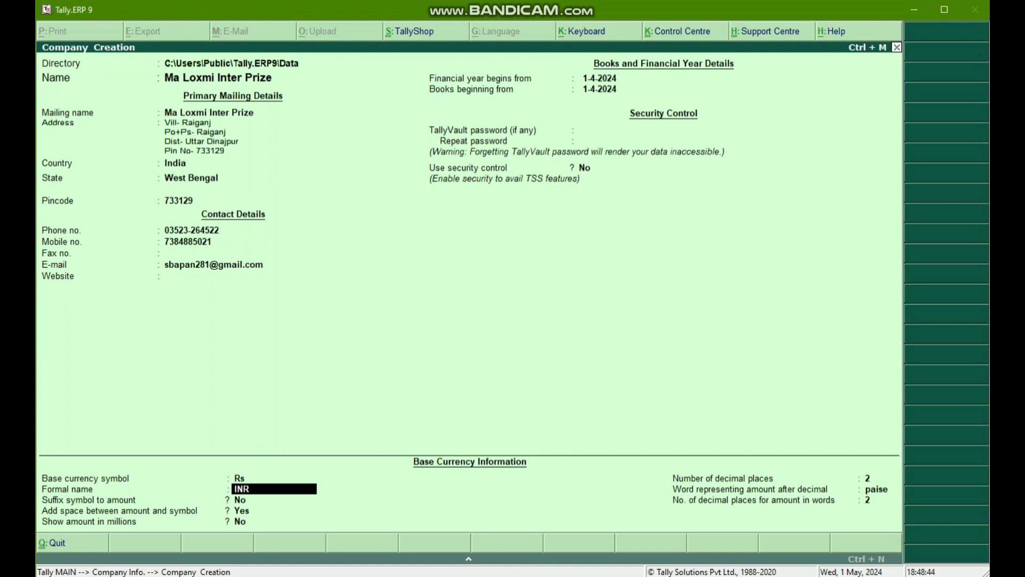
key(Return)
key(Return)
key(Return)
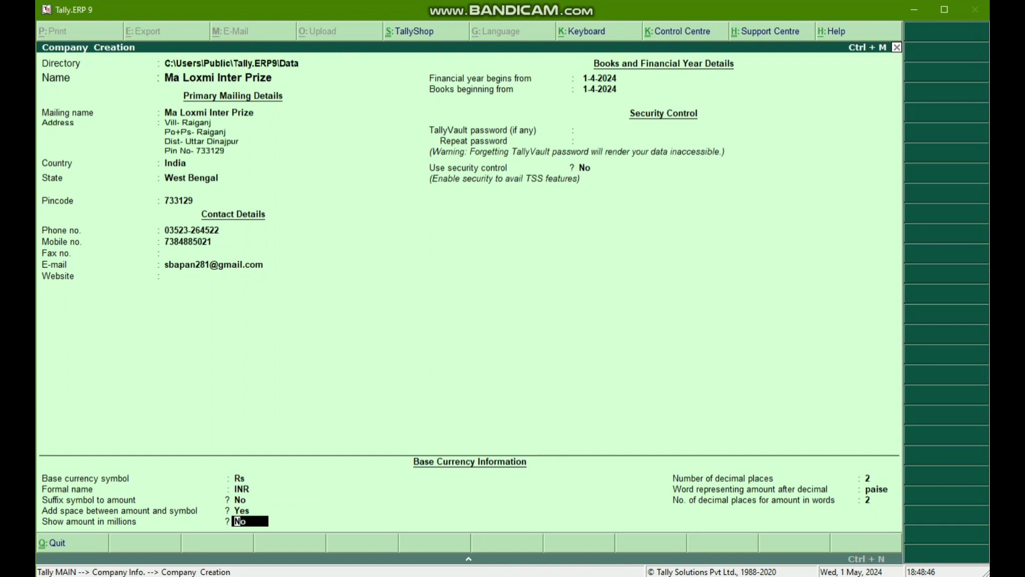
key(Return)
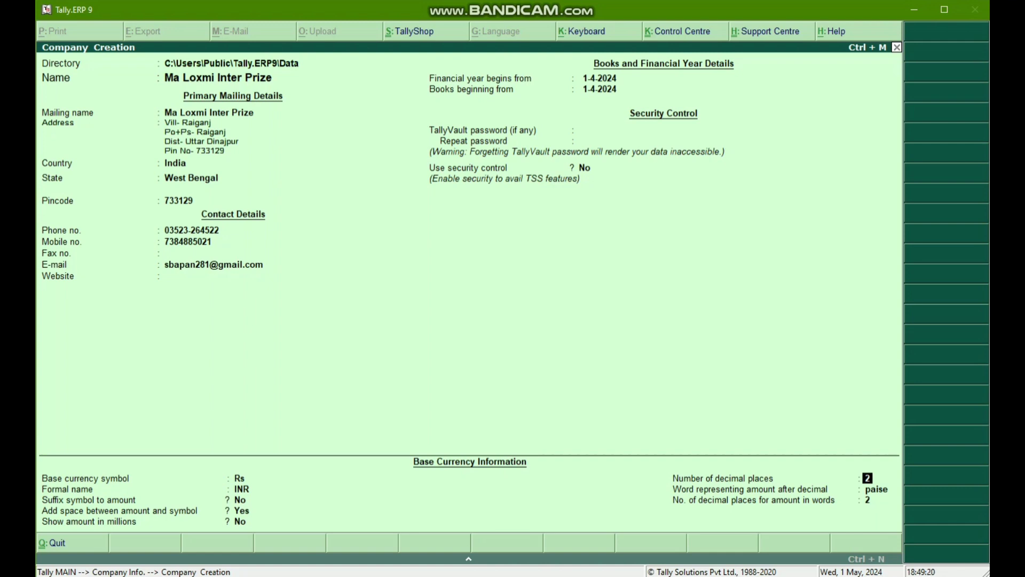
- Keep 2 decimal places and the word paise for decimals, and accept the company creation
key(Return)
key(Return)
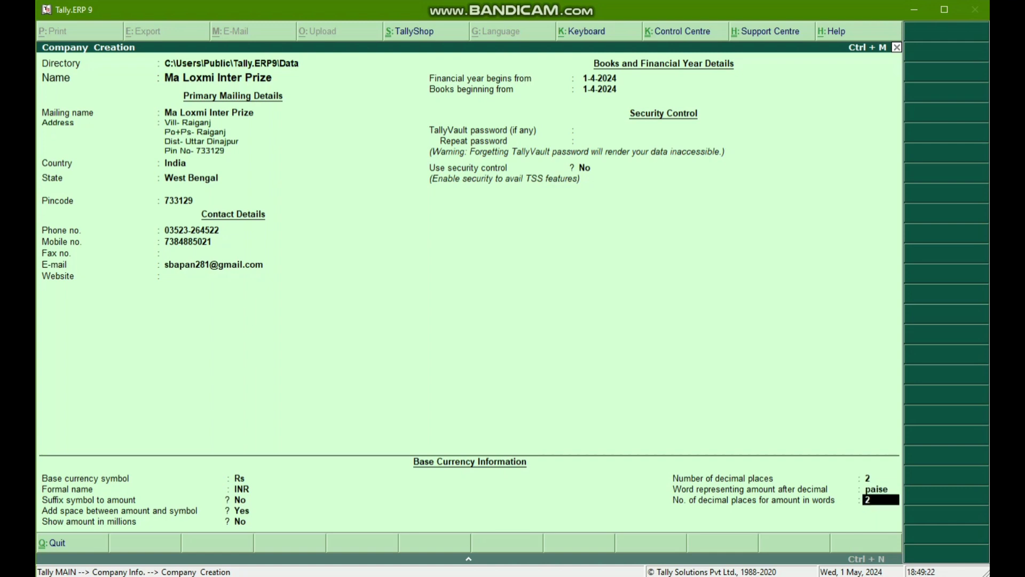
key(Return)
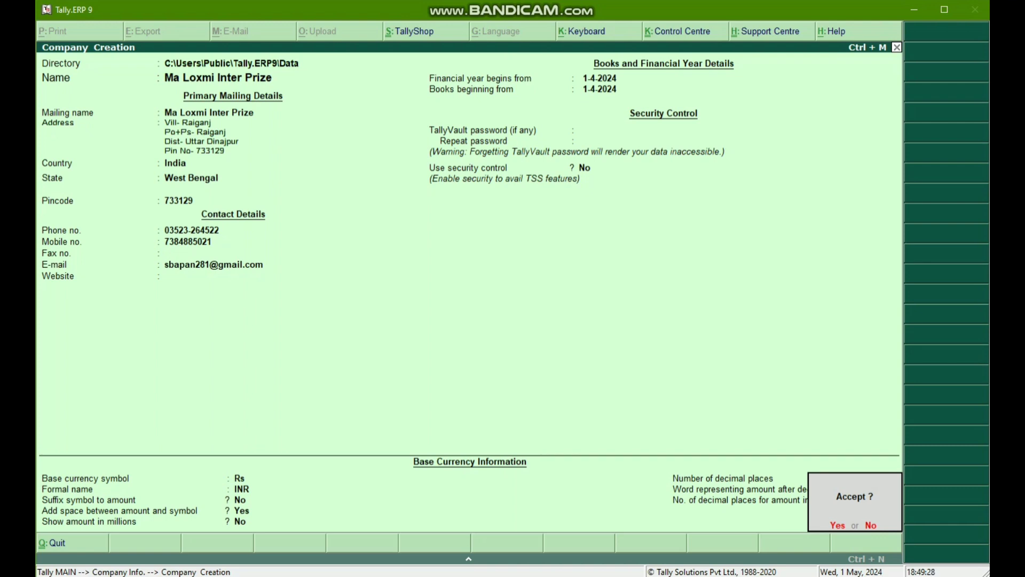
key(Return)
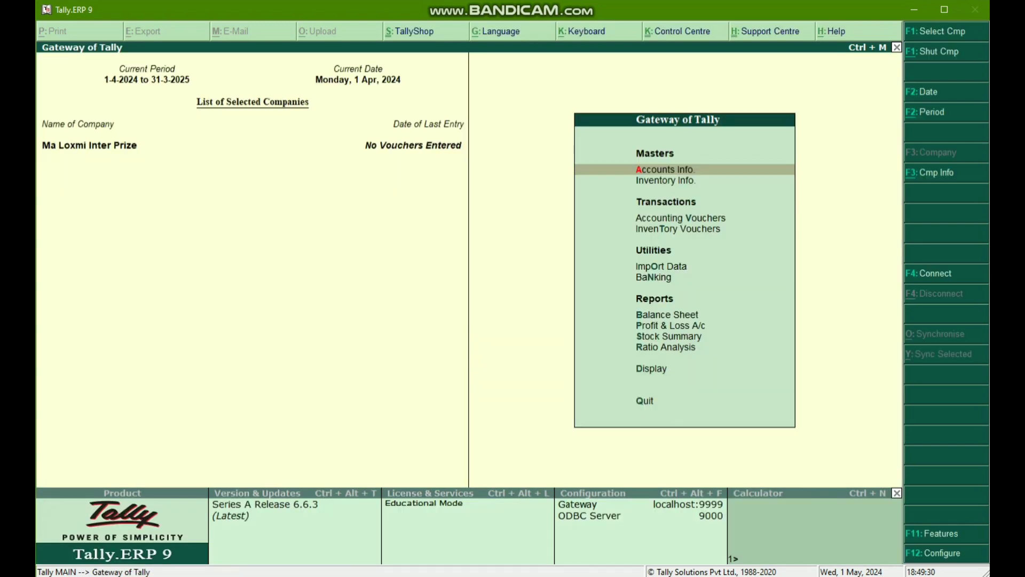